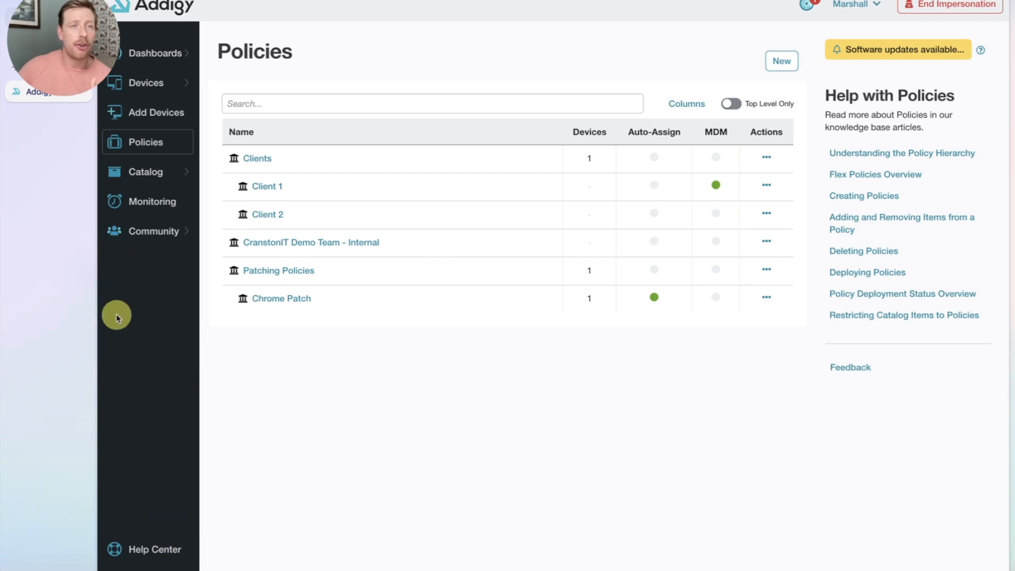
Step: Go to the account Integrations page and dismiss the error message
left_click(154, 568)
left_click(228, 511)
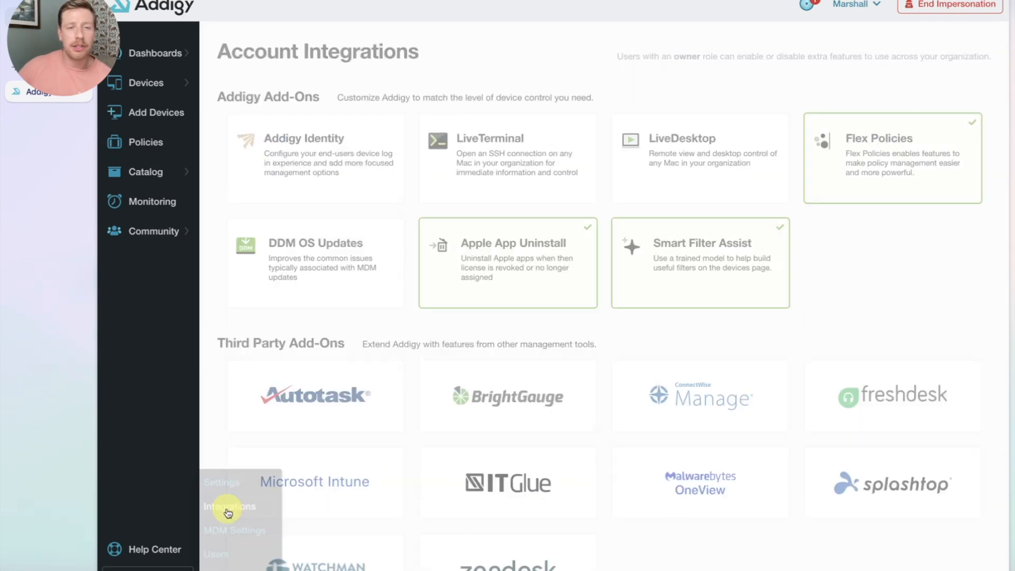
scroll(633, 217, "down", 2)
scroll(632, 217, "up", 2)
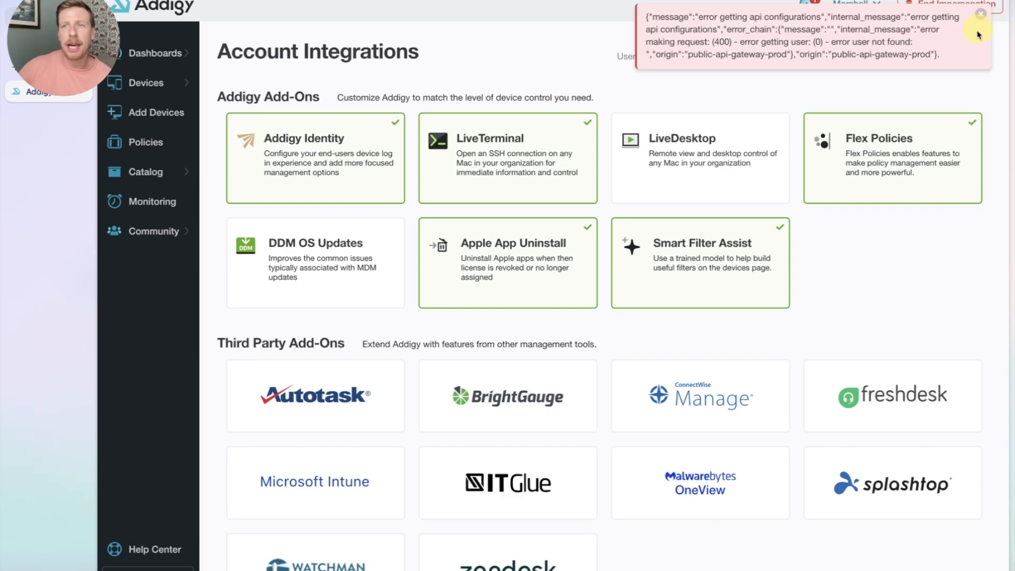
left_click(981, 14)
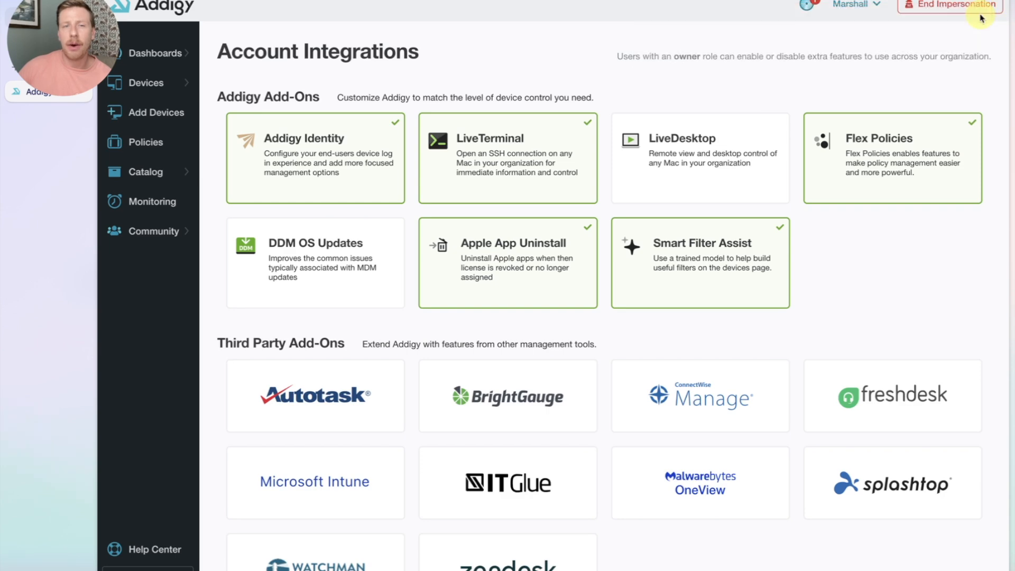
Step: Switch the DDM OS Updates add-on to Enabled and close its details
left_click(328, 288)
left_click(682, 36)
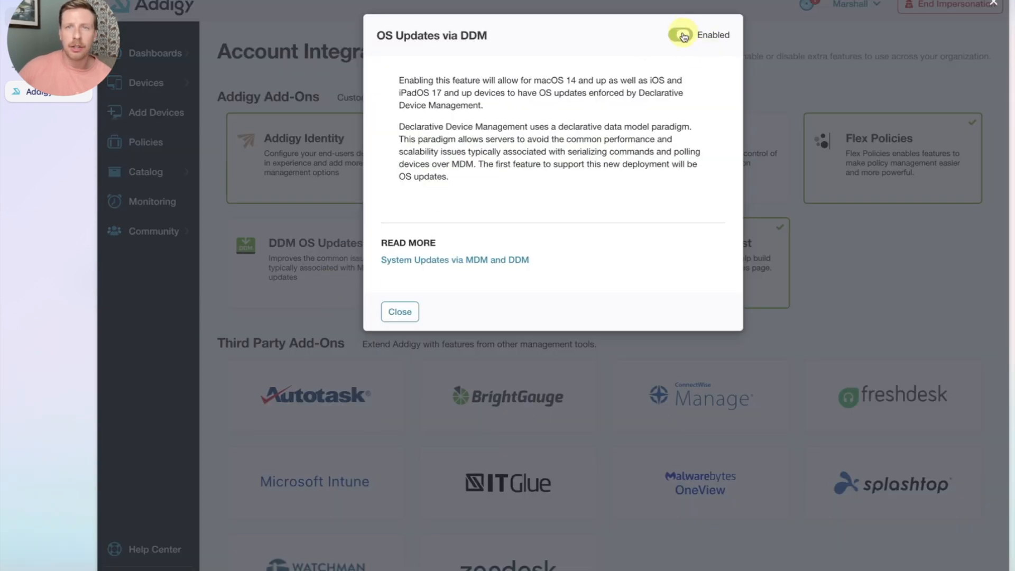
left_click(249, 344)
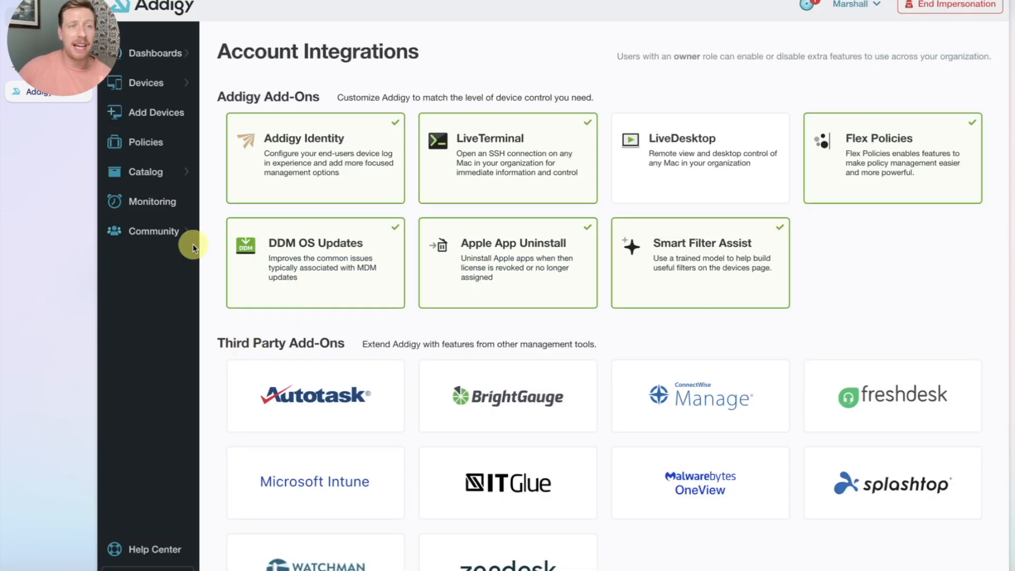
Step: Open the Clients policy's Updates page and bring the macOS System Updates options into view
left_click(149, 144)
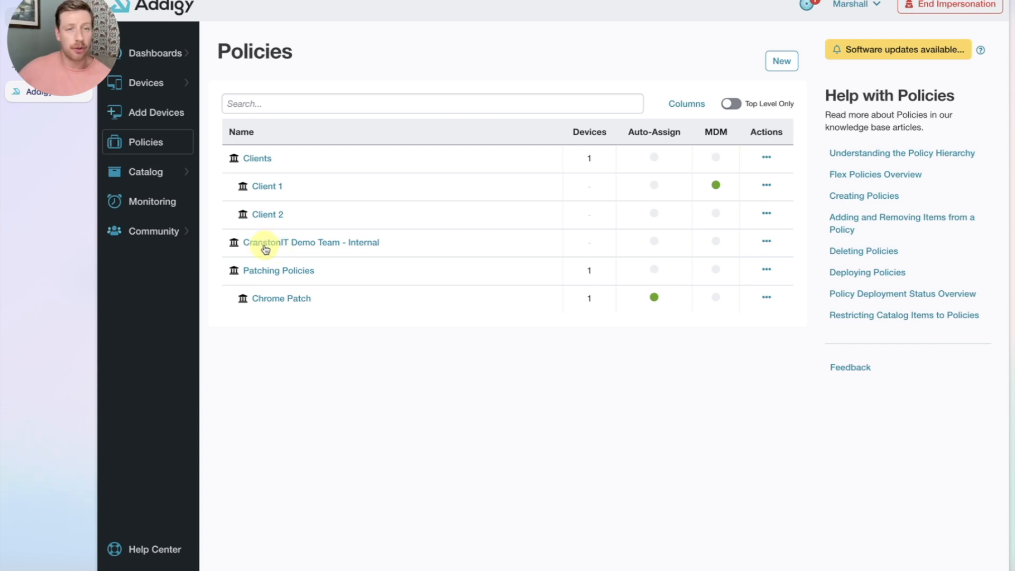
left_click(257, 158)
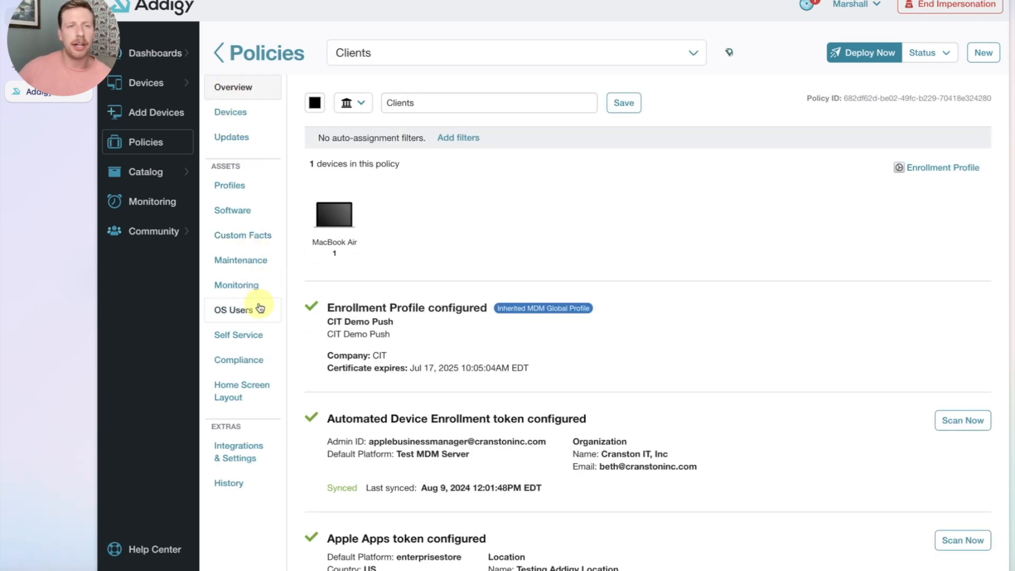
left_click(222, 136)
scroll(356, 212, "down", 15)
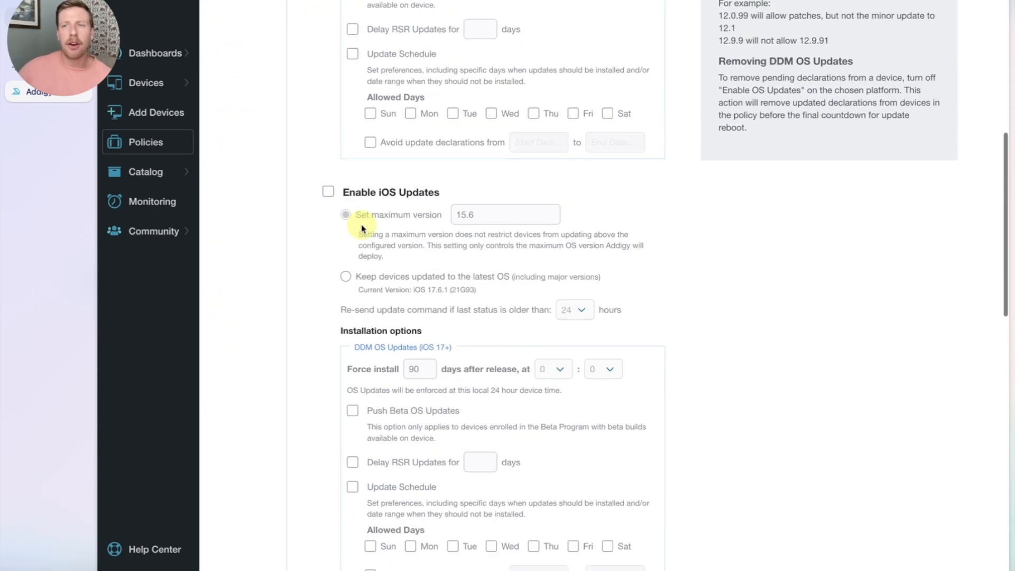
scroll(362, 225, "down", 4)
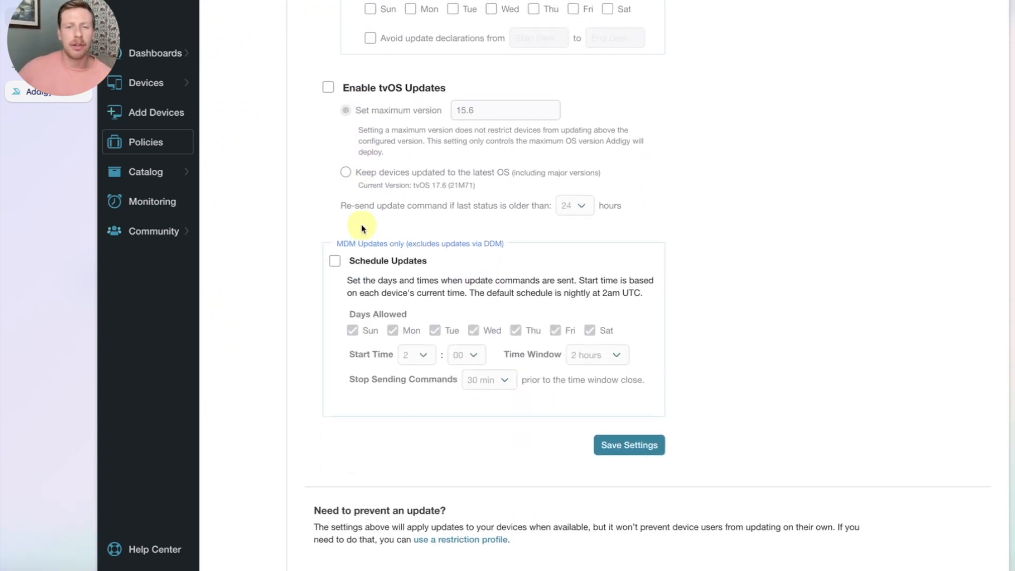
scroll(364, 228, "up", 10)
scroll(363, 229, "up", 15)
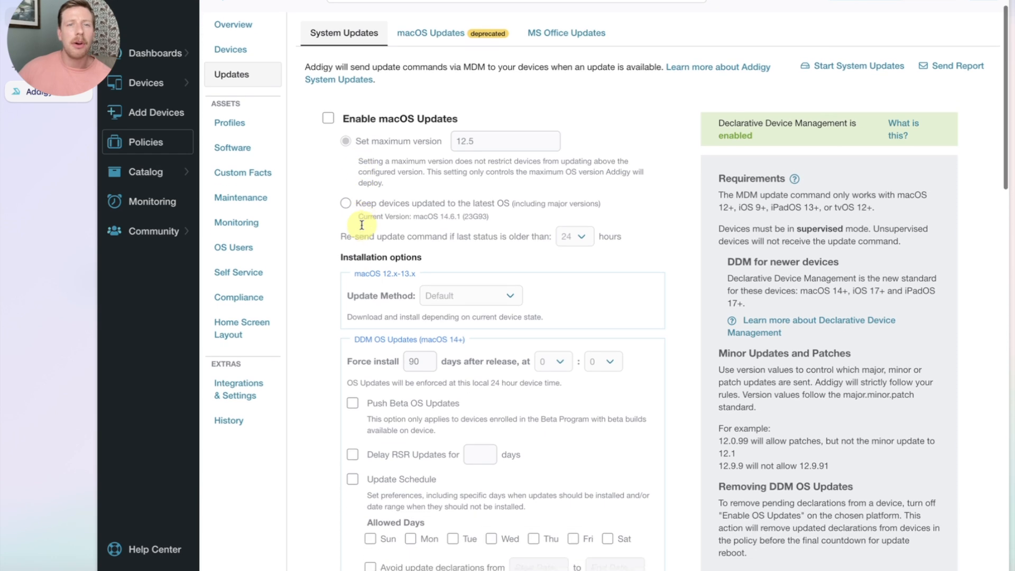
scroll(363, 229, "down", 2)
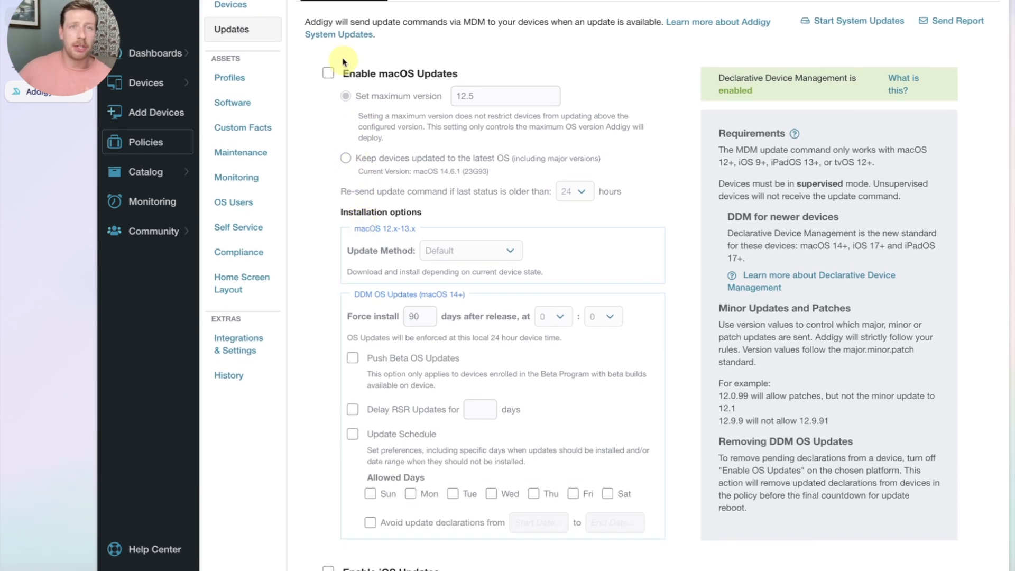
Step: Enable macOS Updates and keep the Set maximum version option at 14.99.99
left_click(328, 73)
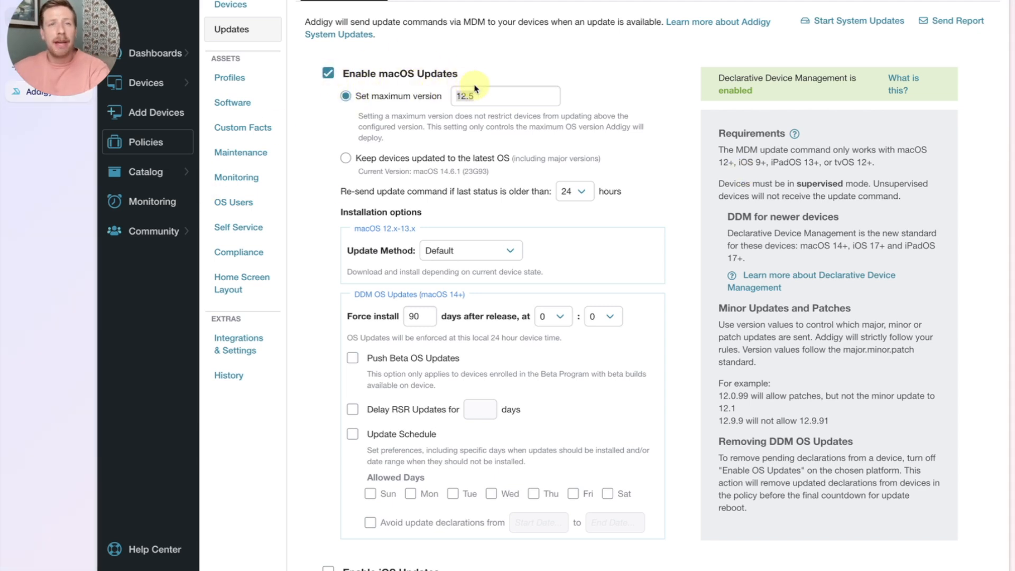
double_click(476, 99)
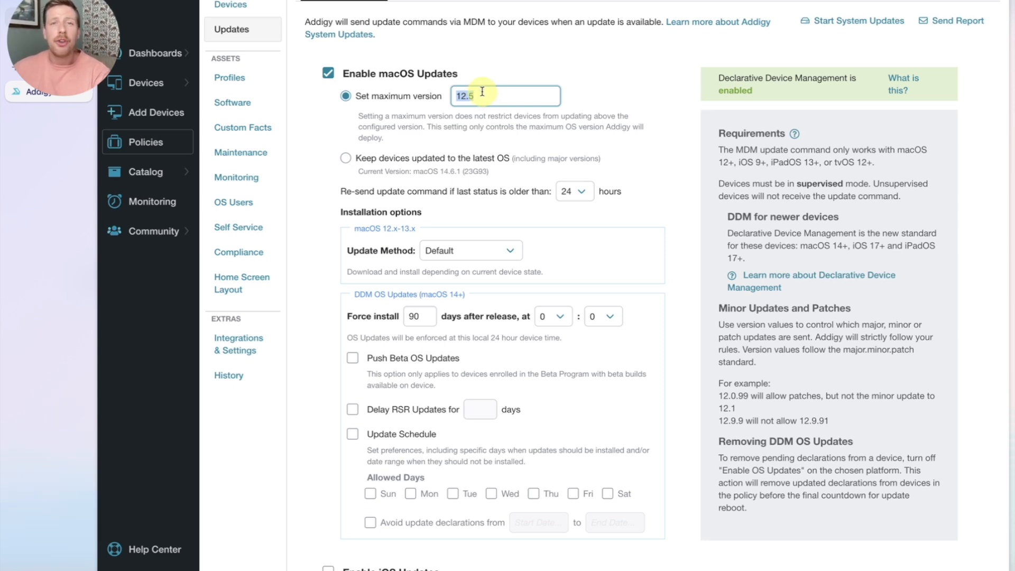
type("14")
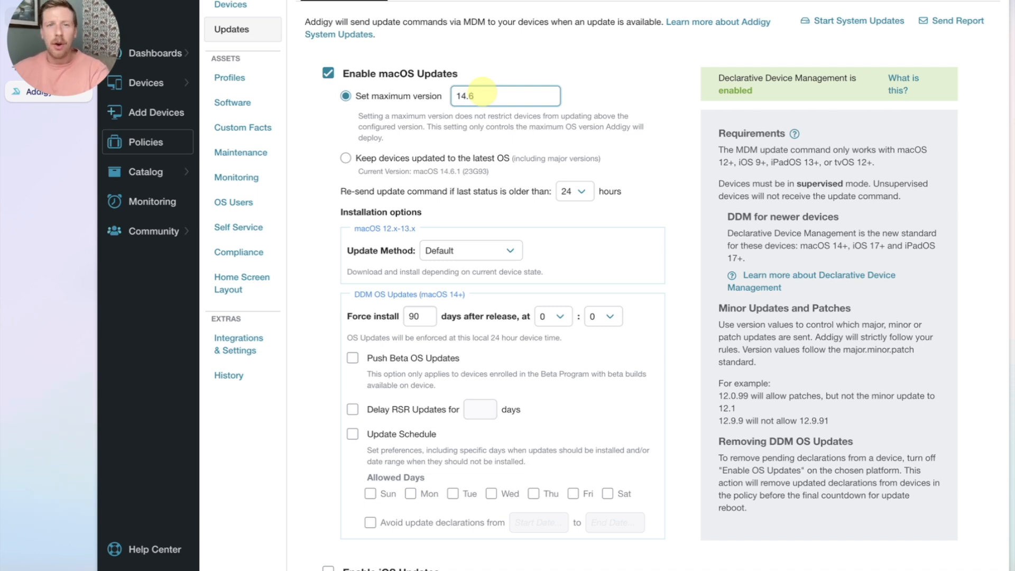
type(".6.1")
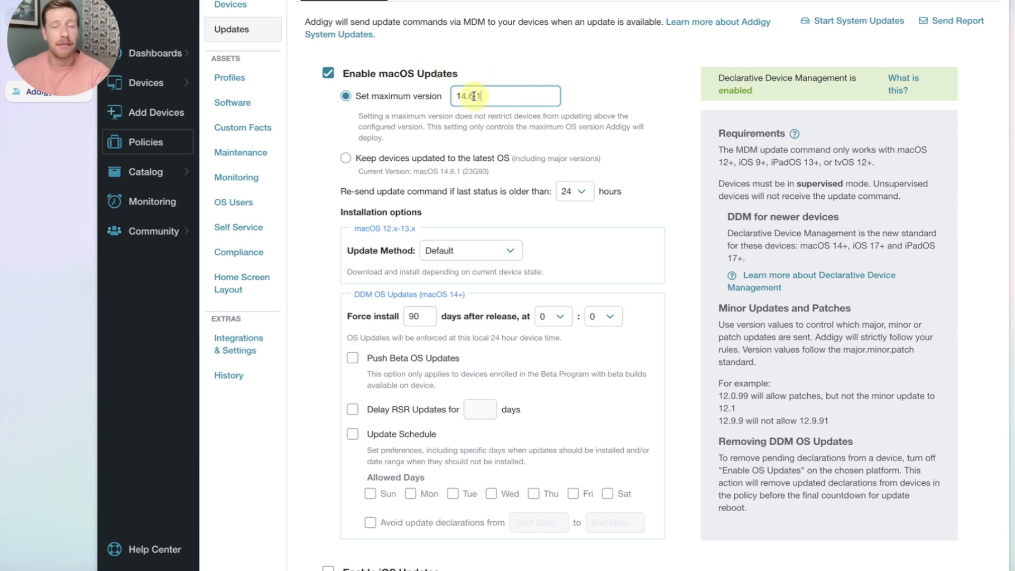
key("BackSpace")
key("BackSpace")
key("BackSpace")
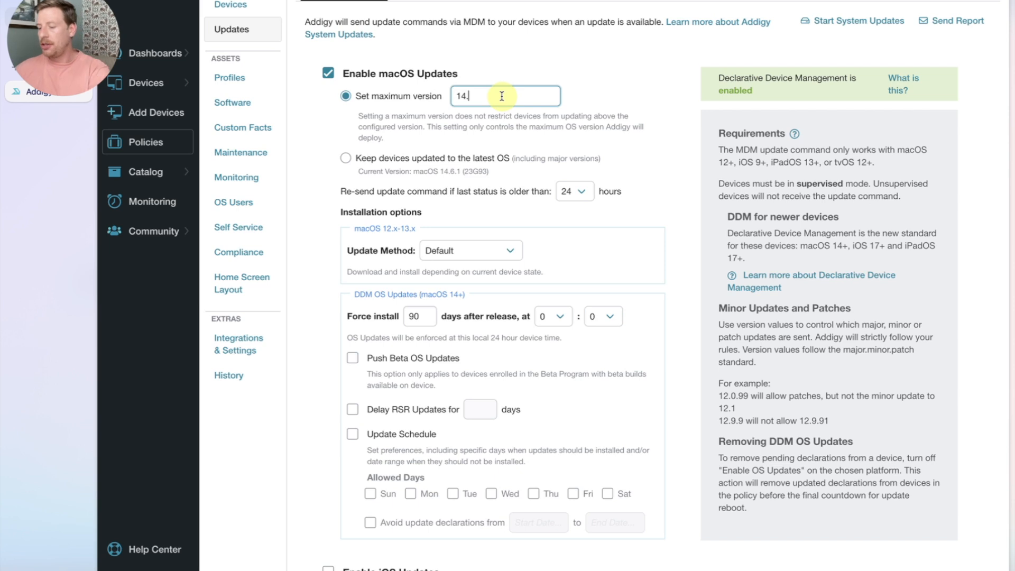
type("99.99")
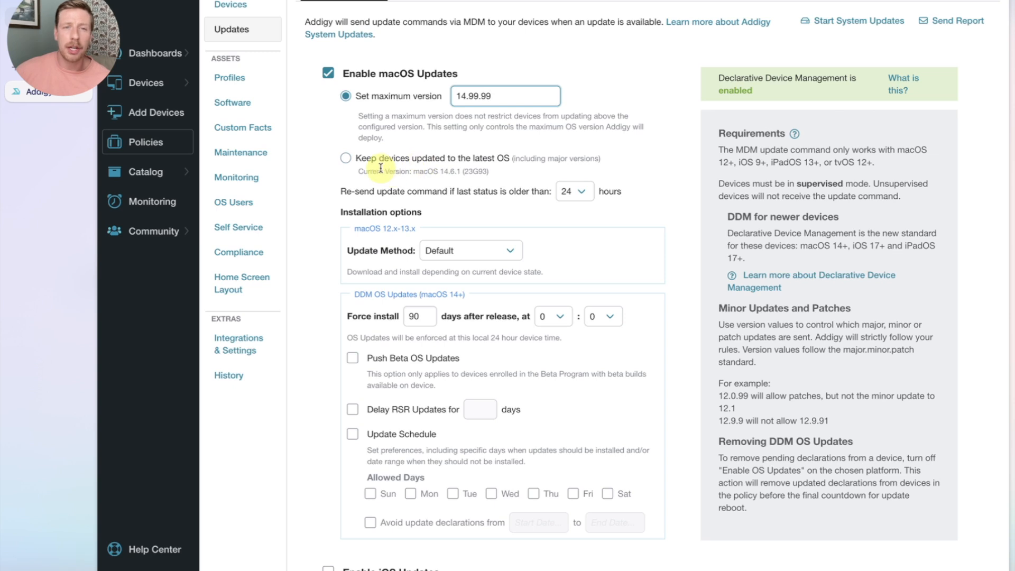
left_click(518, 158)
left_click(369, 160)
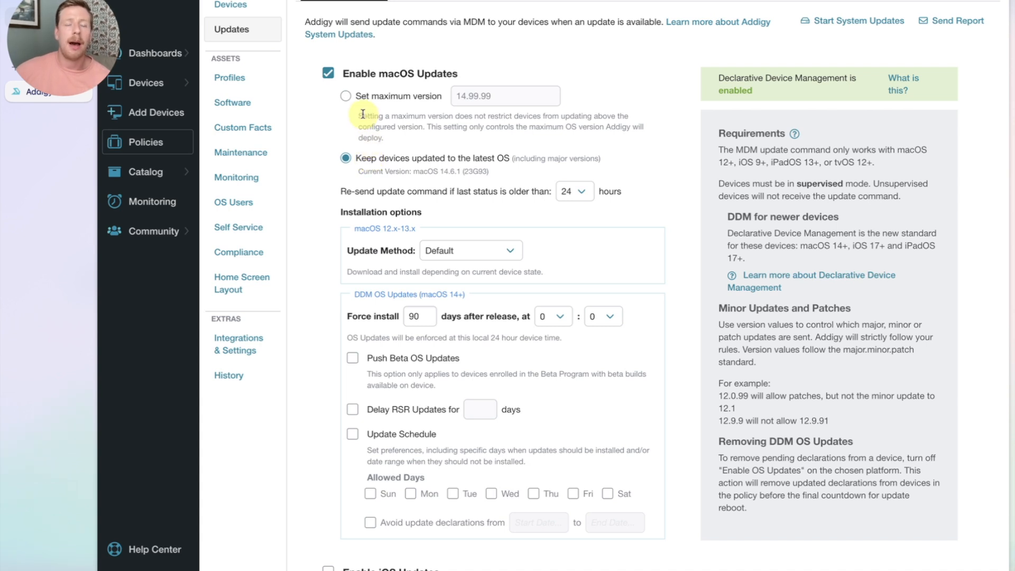
left_click(369, 97)
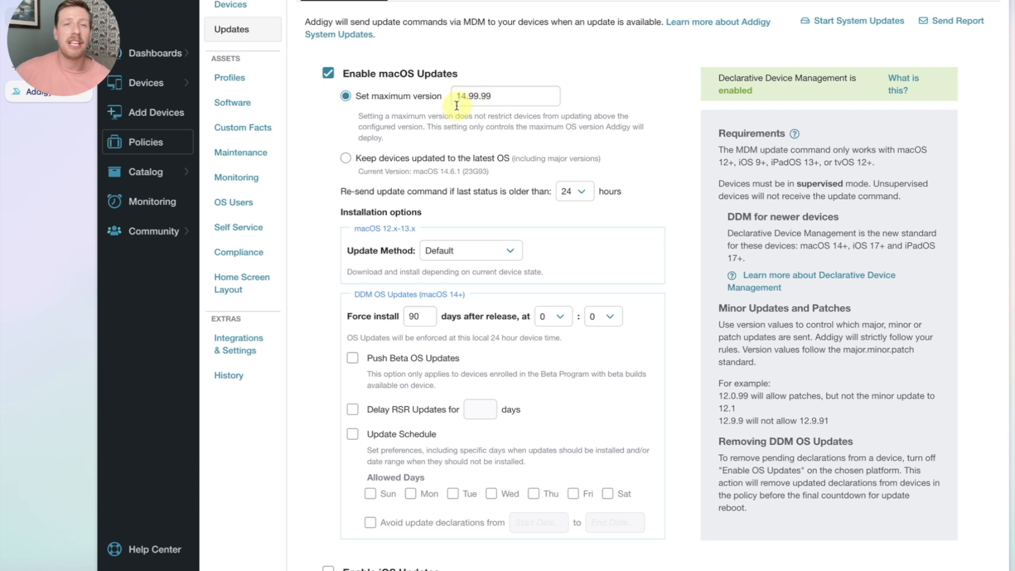
Step: Review the macOS 12.x–13.x group and try the InstallLater update method
scroll(465, 148, "down", 1)
scroll(459, 159, "down", 1)
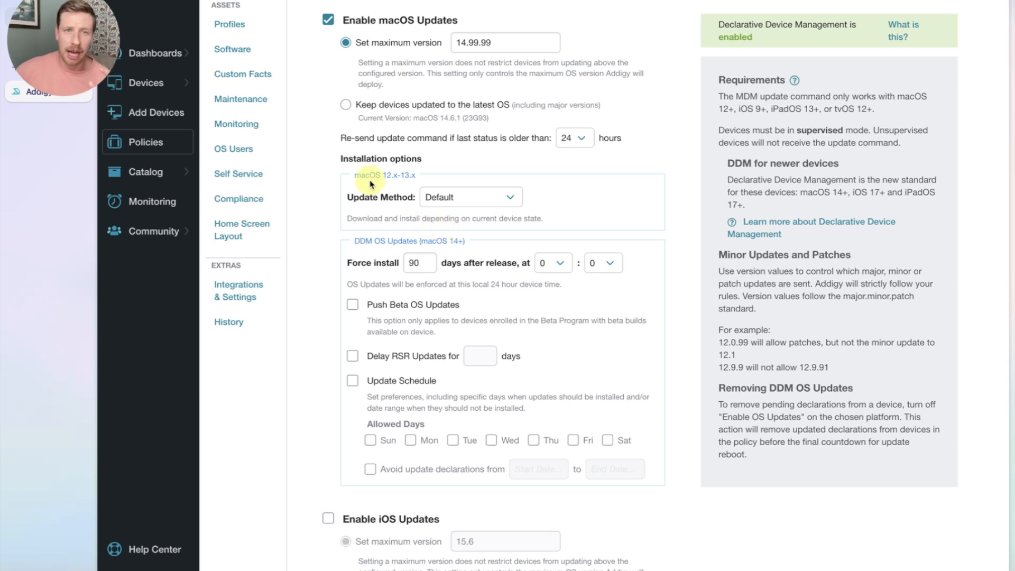
left_click_drag(356, 179, 427, 180)
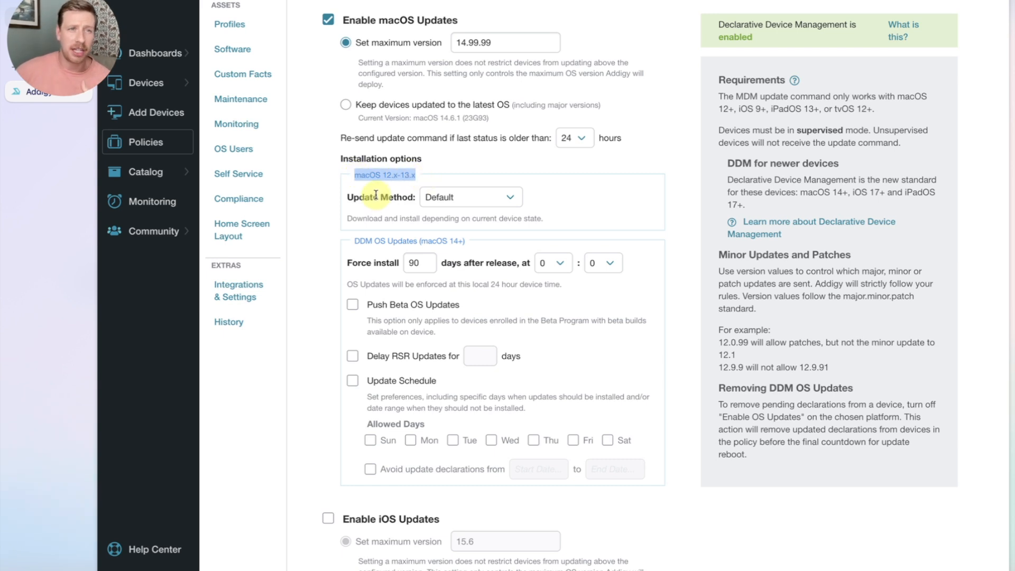
left_click(396, 188)
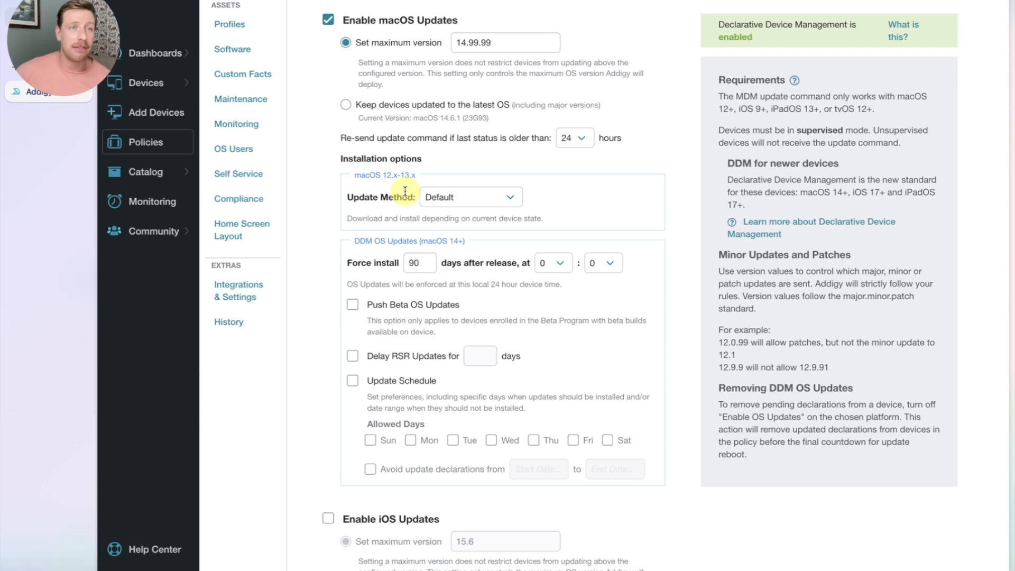
left_click(435, 208)
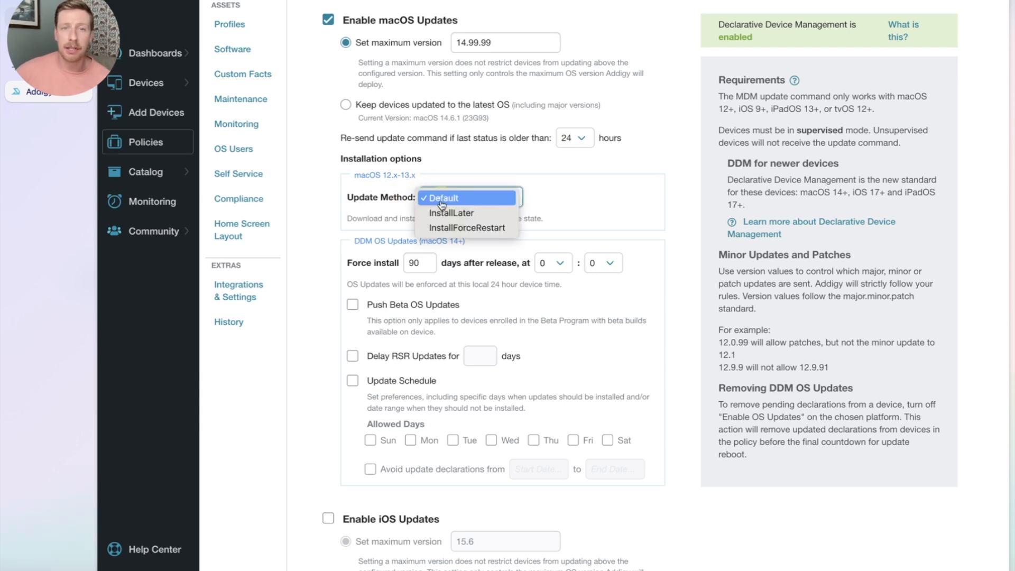
left_click(384, 200)
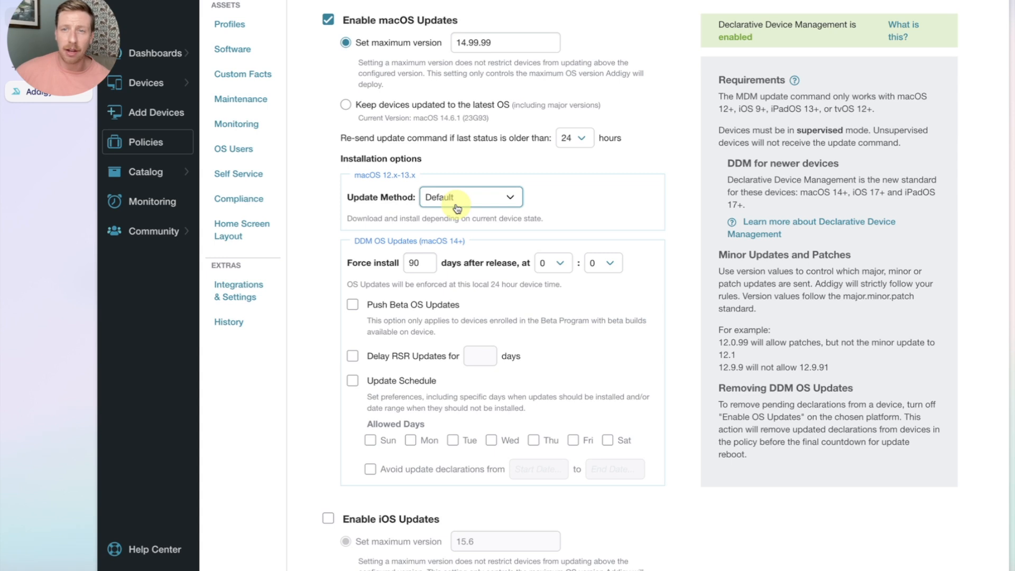
left_click(455, 200)
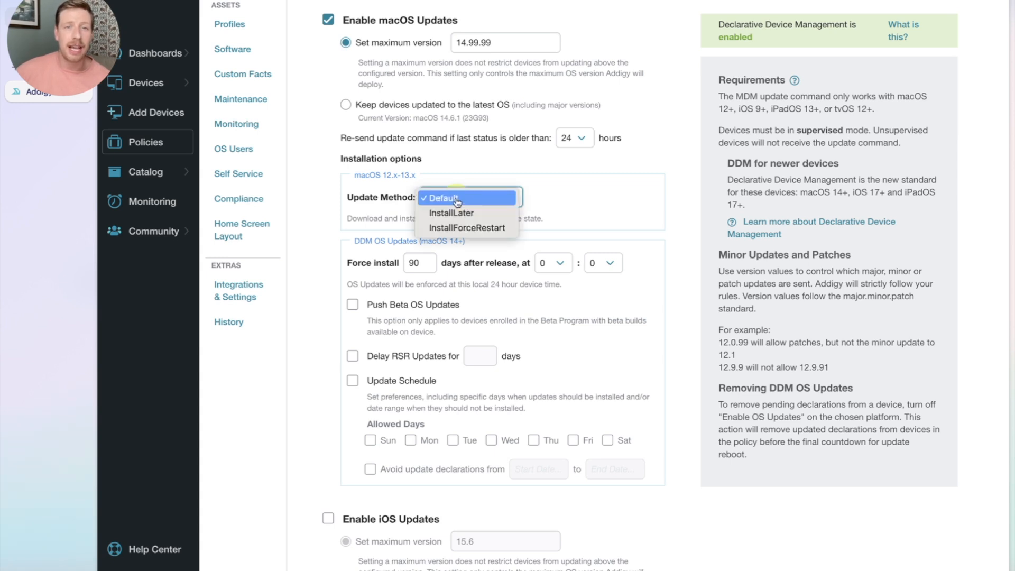
left_click(452, 213)
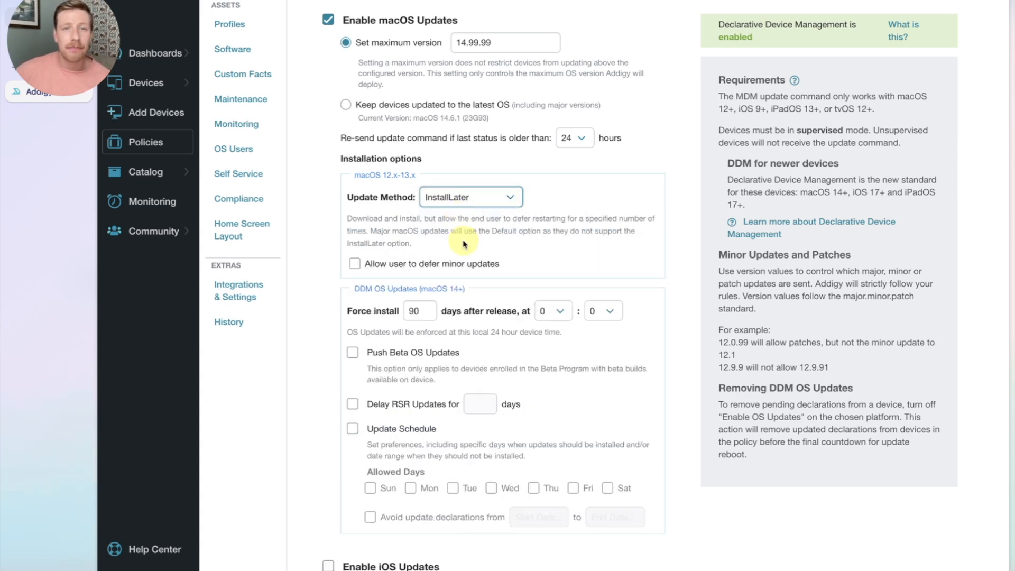
Step: Turn off 'Allow user to defer minor updates' for macOS 12.x–13.x
left_click(454, 266)
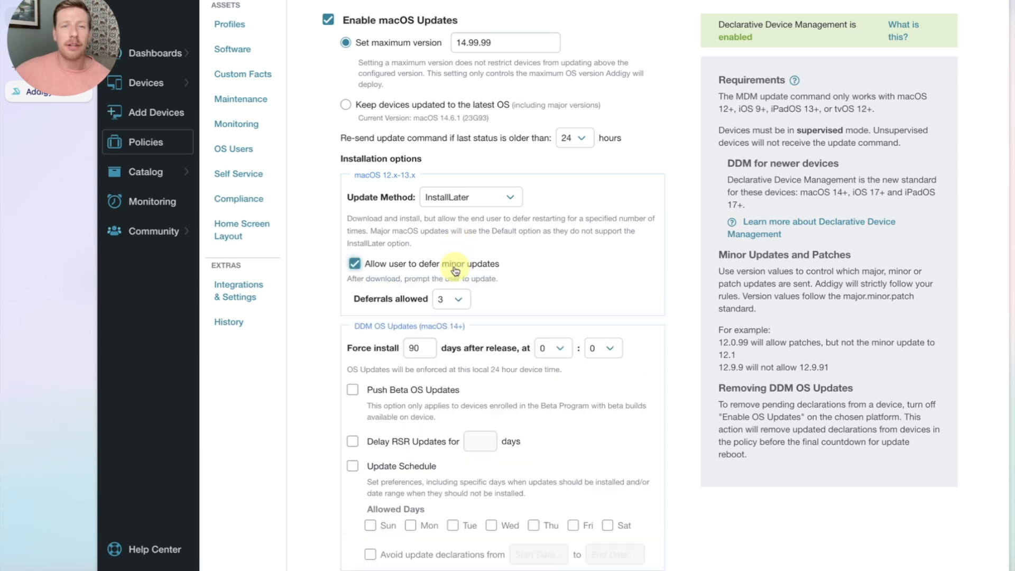
left_click(455, 268)
left_click(455, 269)
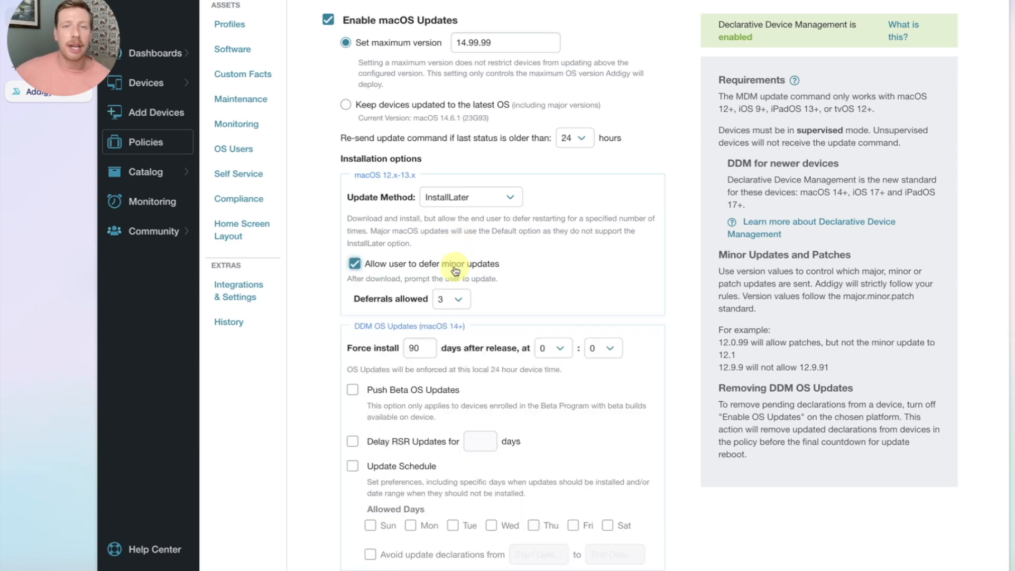
left_click(450, 299)
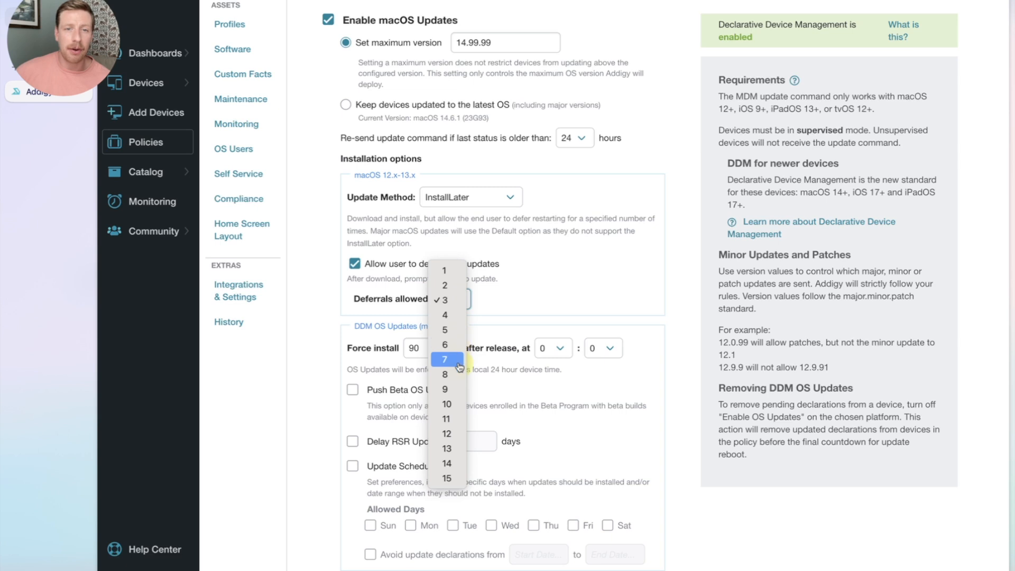
left_click(456, 301)
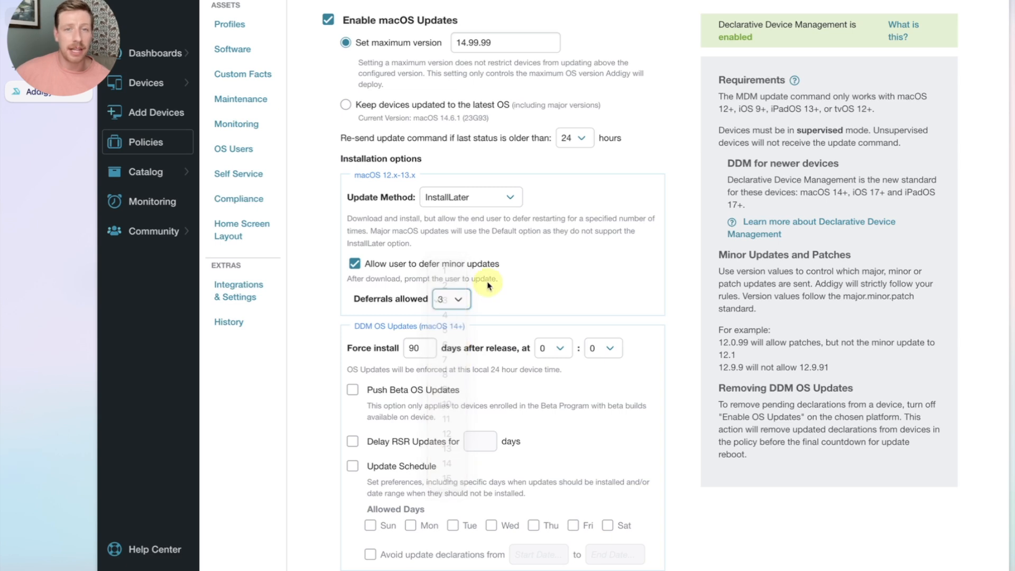
left_click(461, 268)
Step: Set the macOS 12.x–13.x Update Method to Default
left_click(464, 197)
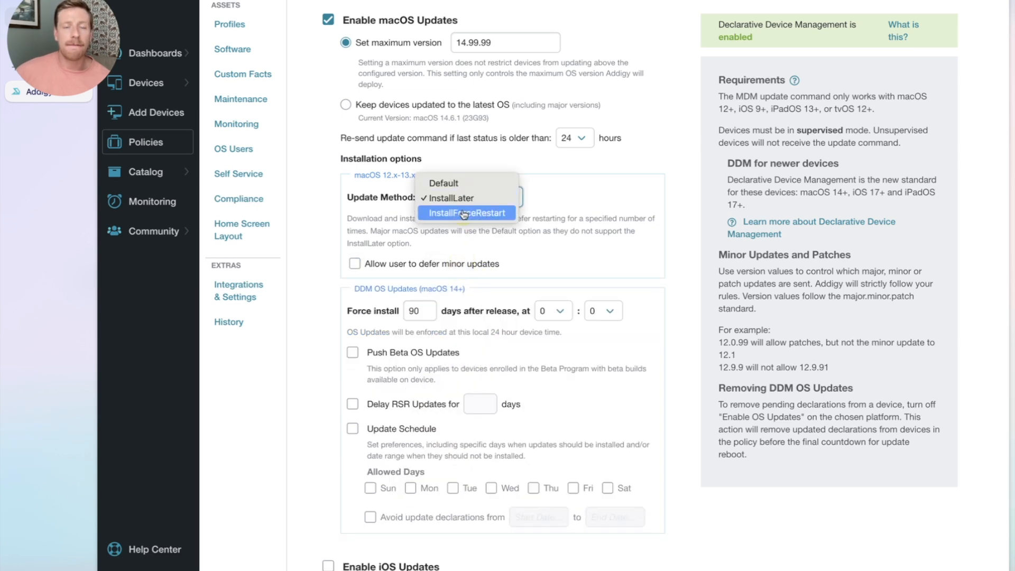
left_click(464, 213)
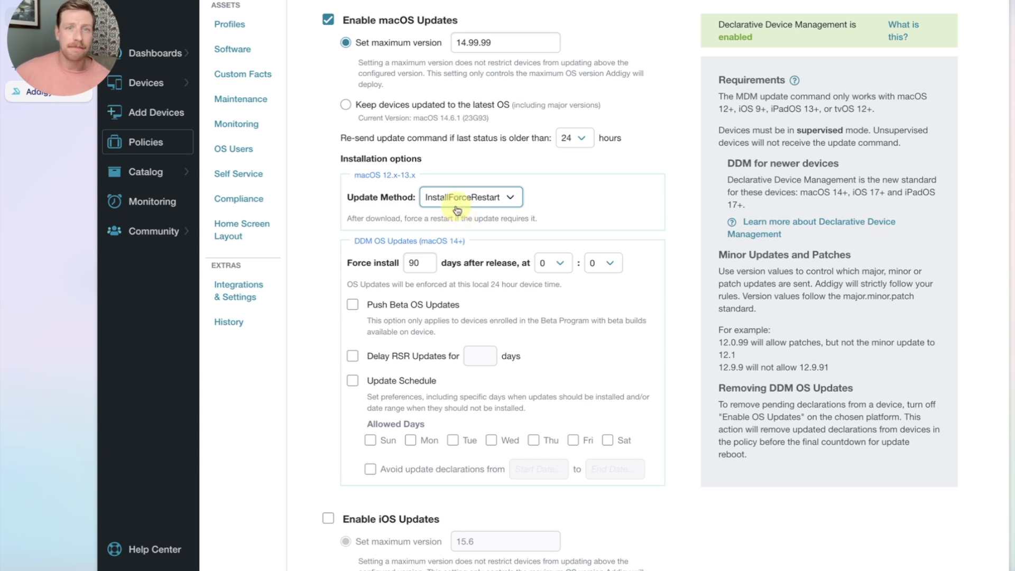
left_click(458, 204)
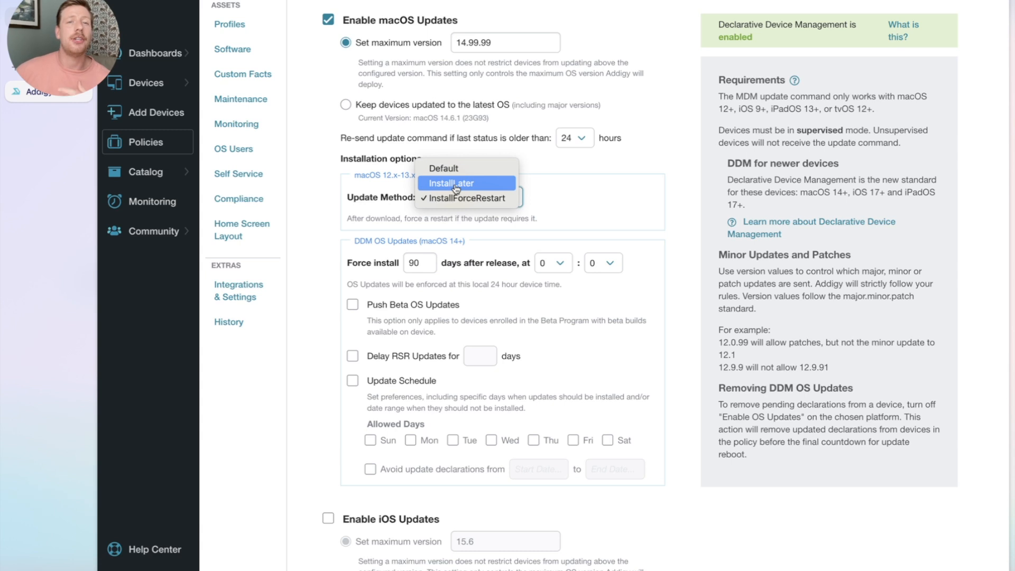
left_click(457, 175)
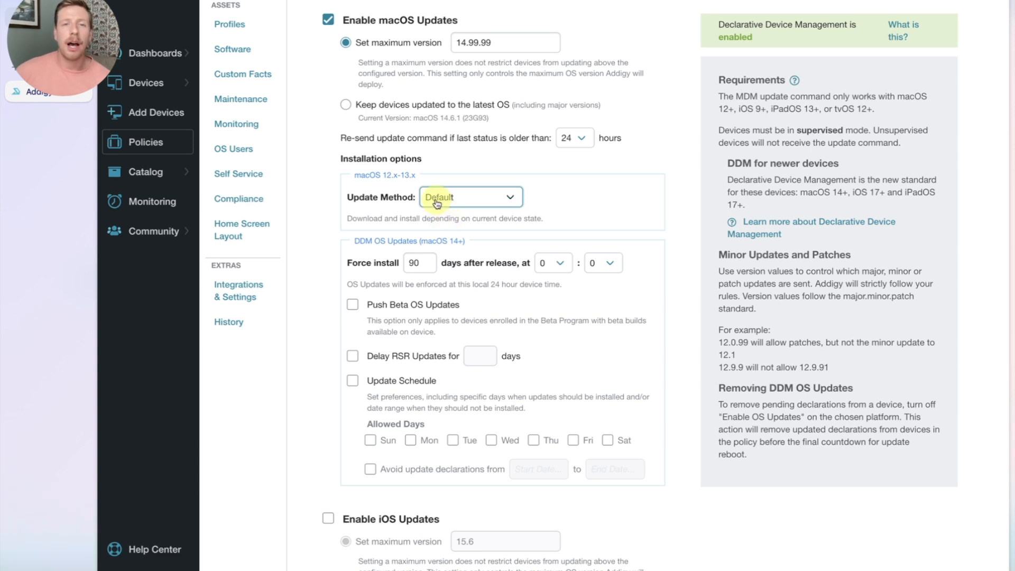
left_click(490, 203)
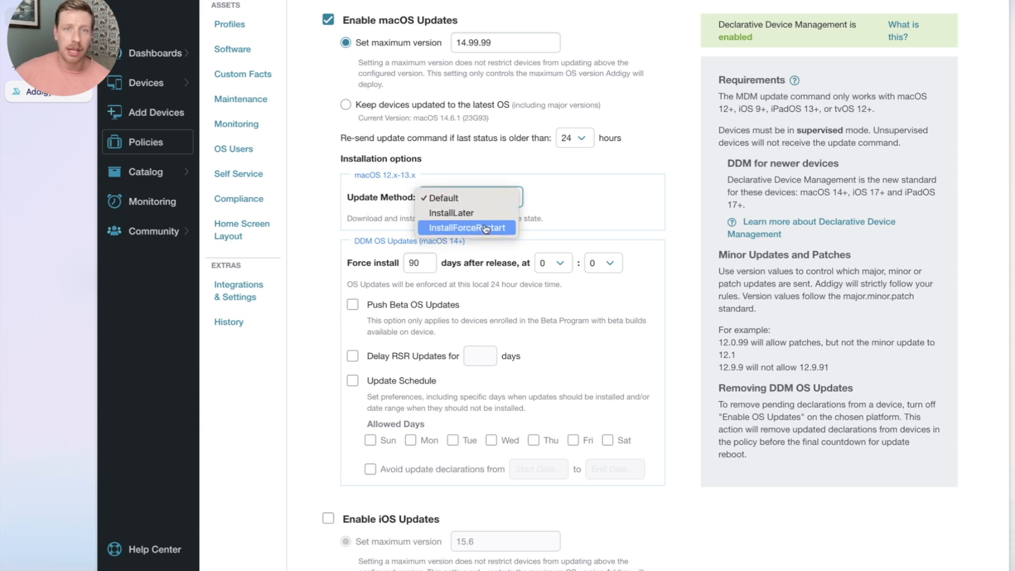
left_click(564, 214)
scroll(488, 211, "down", 1)
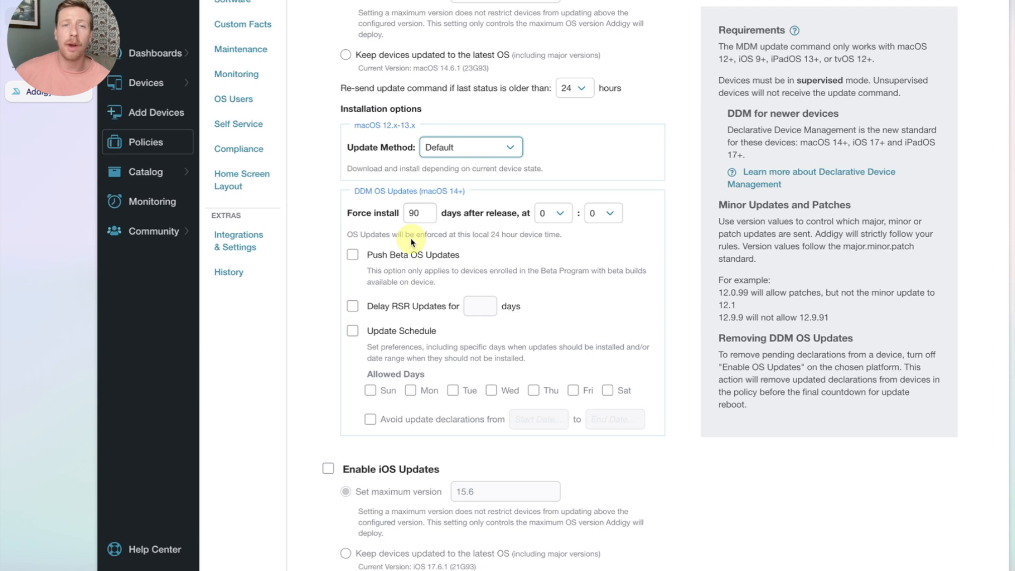
Step: Force install macOS 14+ updates 21 days after release, at hour 18
left_click(415, 214)
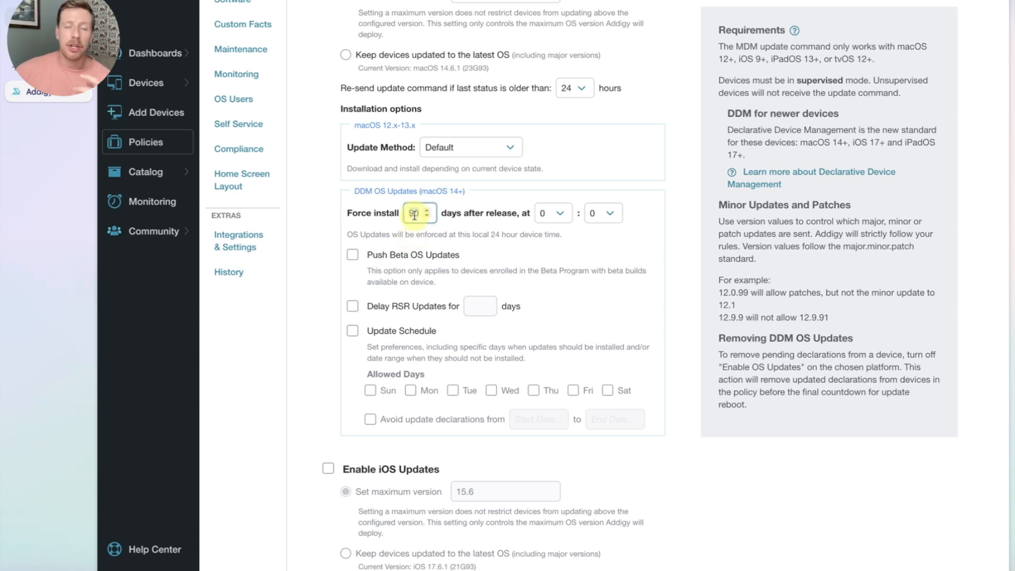
double_click(414, 214)
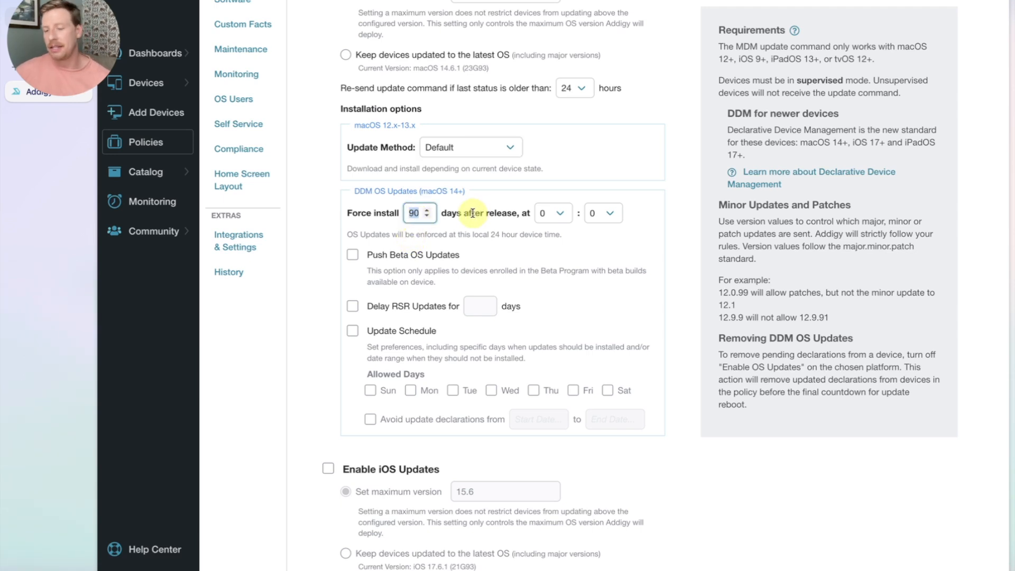
type("21")
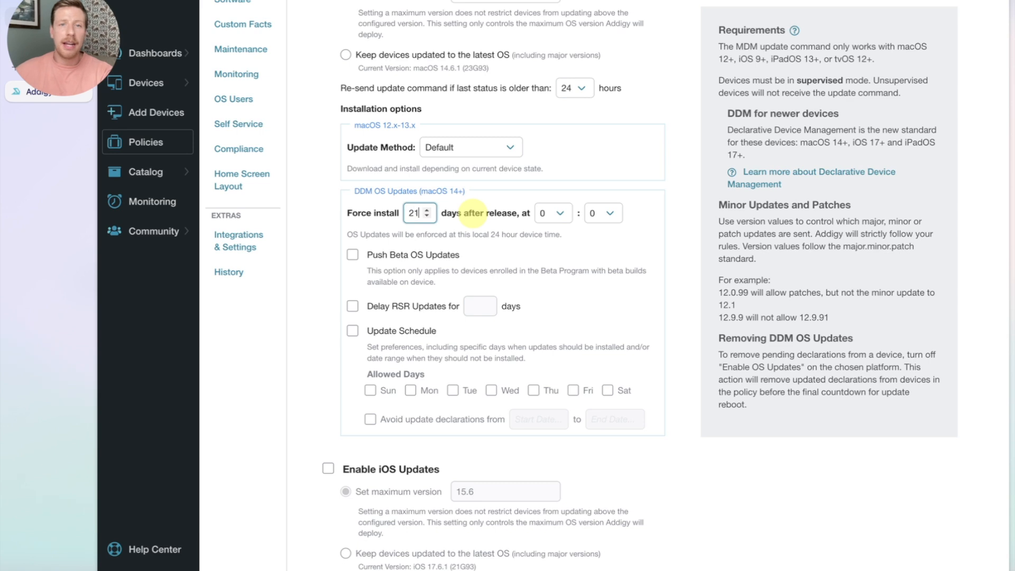
left_click(547, 215)
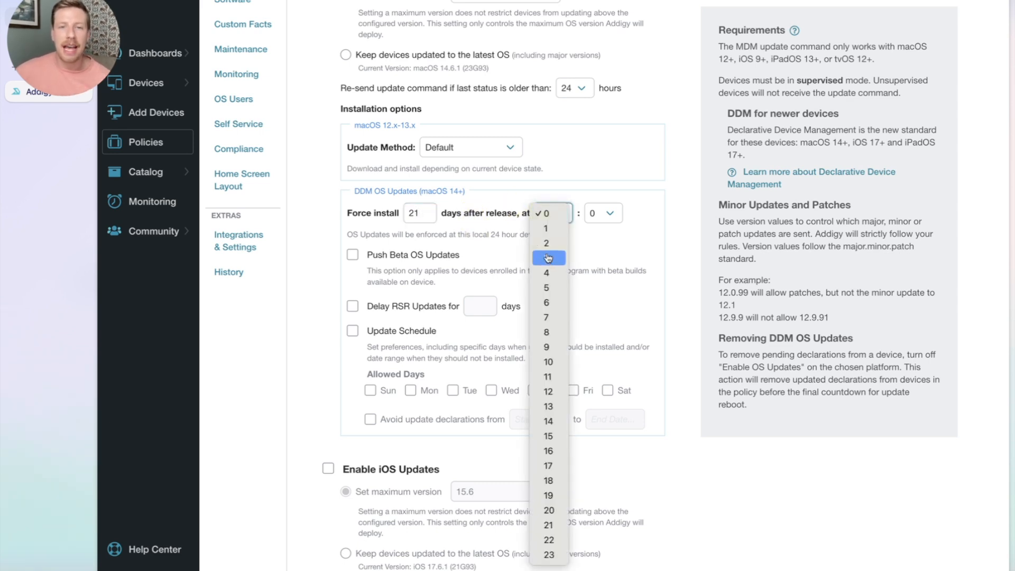
left_click(549, 481)
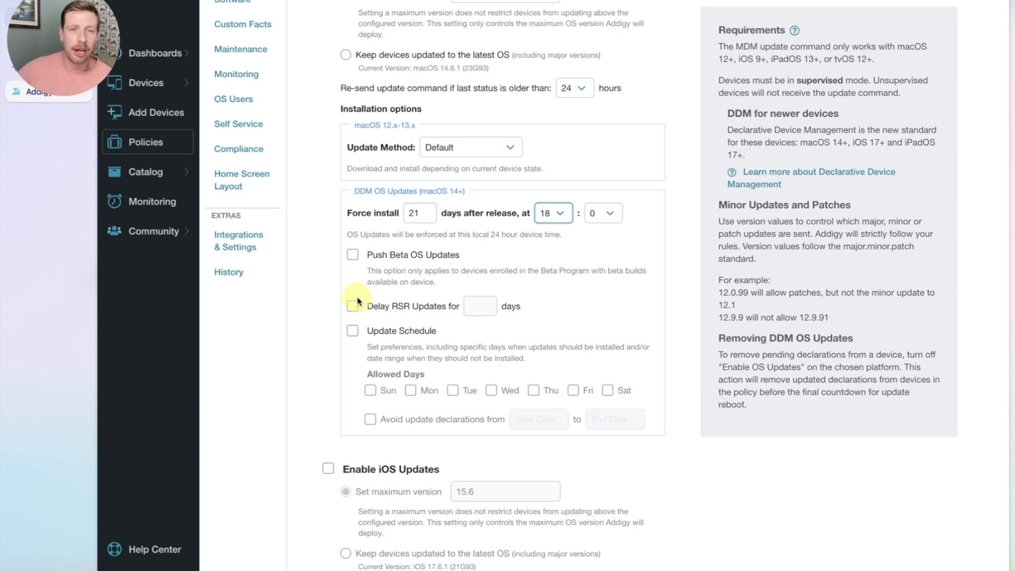
Step: Try a 3-day RSR update delay, then turn Delay RSR Updates back off
left_click(378, 312)
double_click(470, 306)
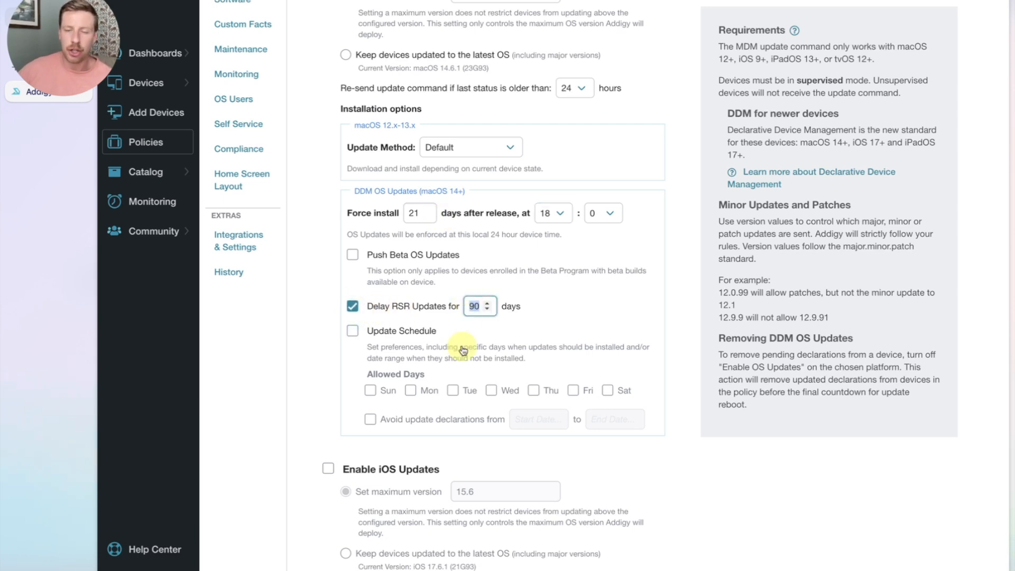
type("3")
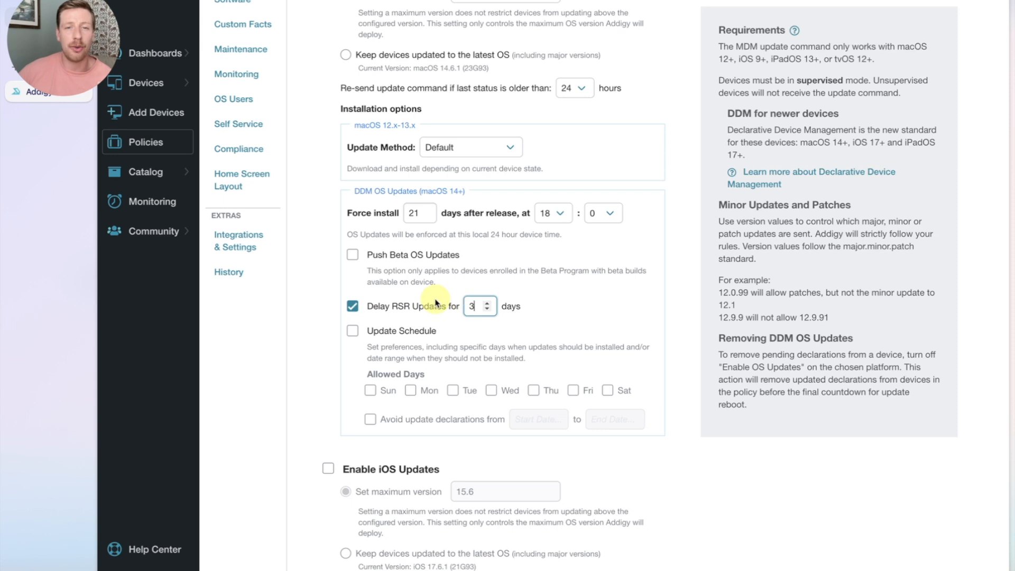
left_click(352, 307)
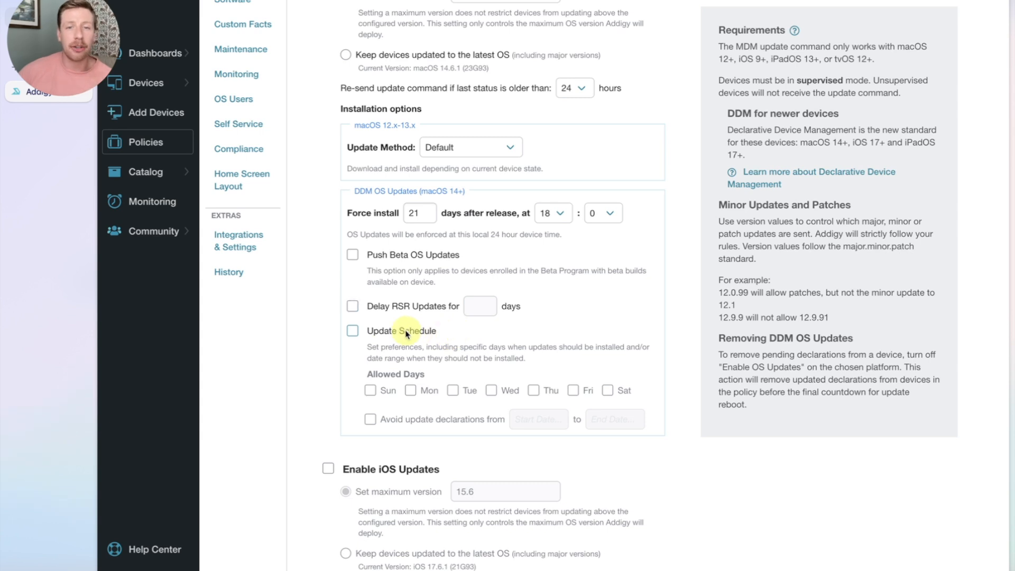
Step: Enable the Update Schedule with Sunday and Saturday excluded from the allowed days
left_click(353, 333)
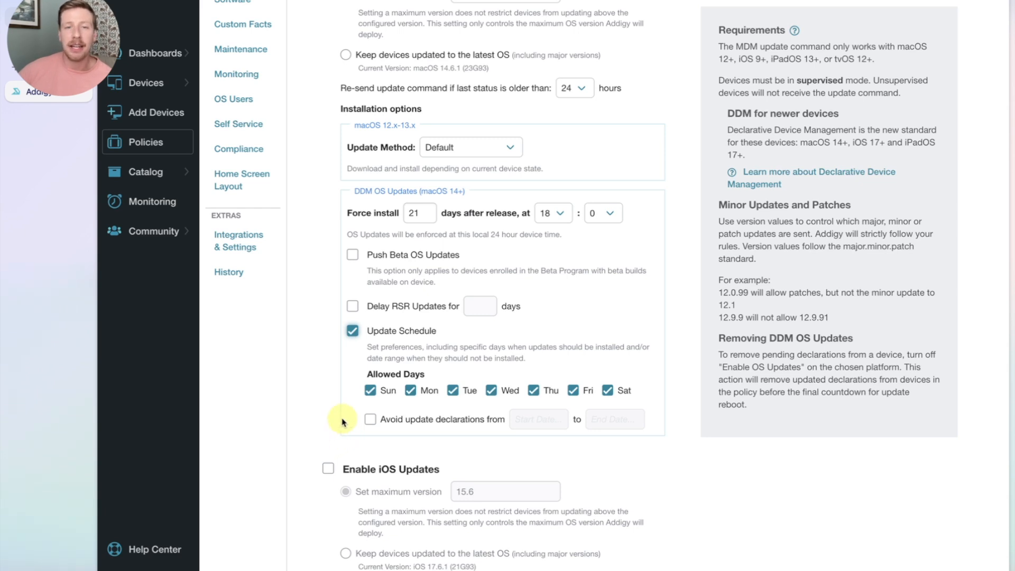
left_click(370, 391)
left_click(608, 390)
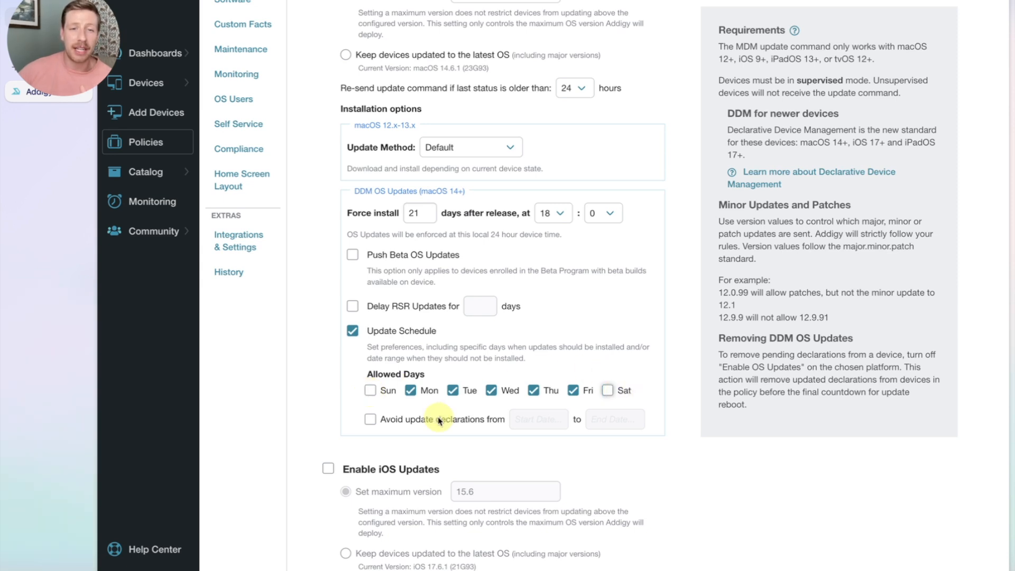
left_click(353, 331)
left_click(353, 330)
left_click(371, 391)
left_click(607, 390)
Step: Save the system update settings
scroll(601, 408, "down", 10)
scroll(601, 408, "down", 10)
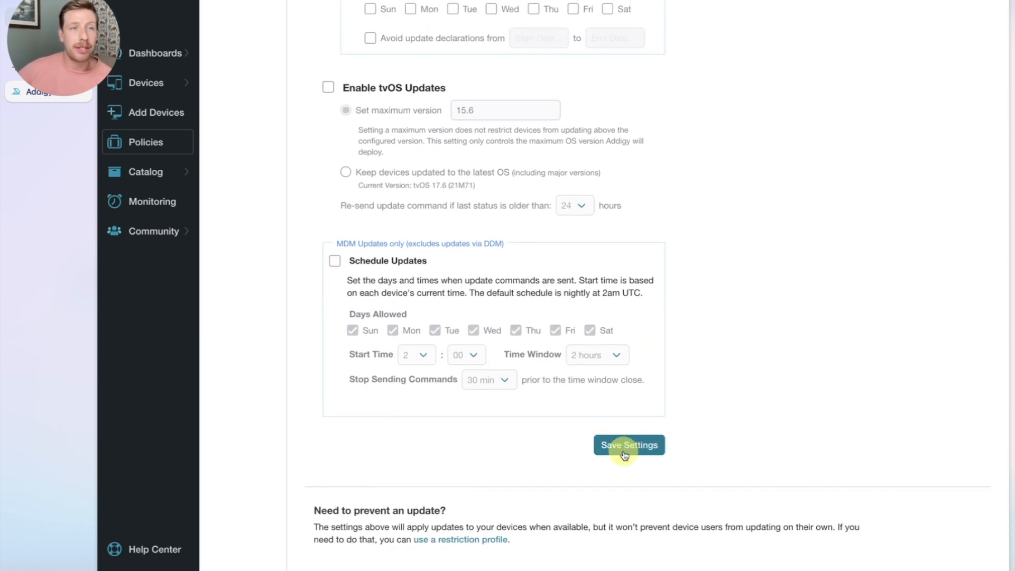
left_click(625, 454)
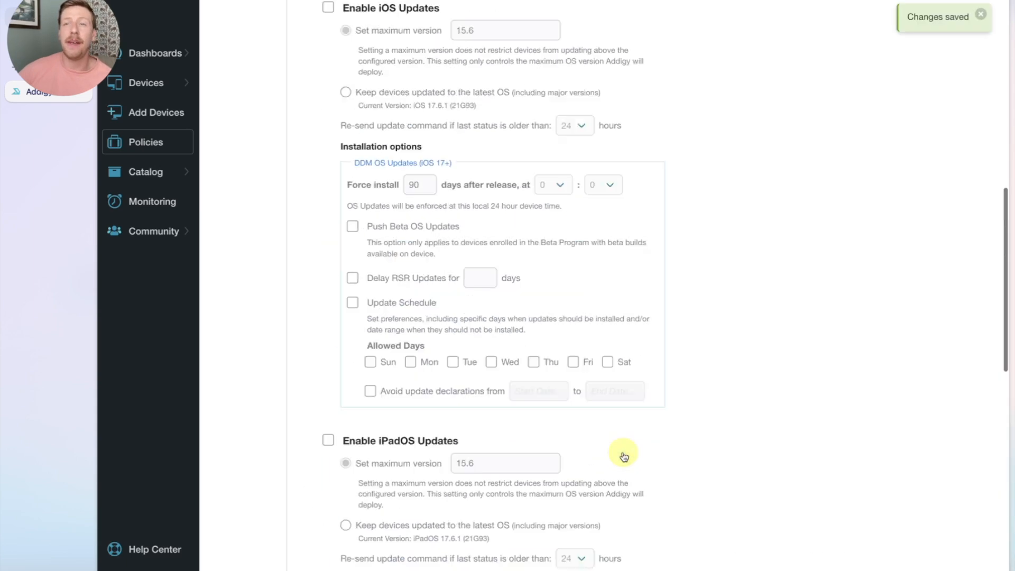
Step: Look through the iOS, iPadOS and tvOS sections, which remain disabled
scroll(623, 453, "down", 10)
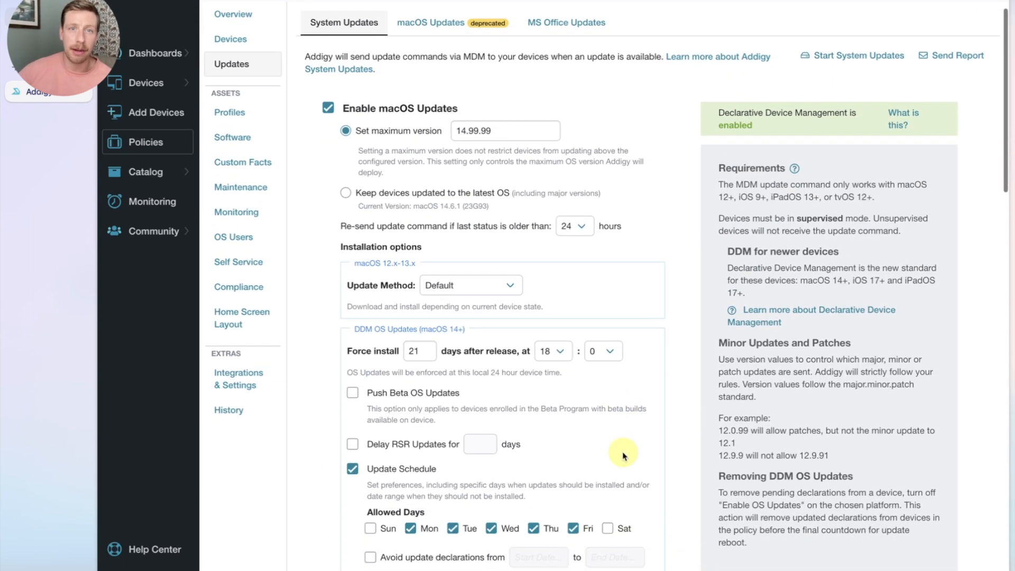
scroll(619, 377, "up", 1)
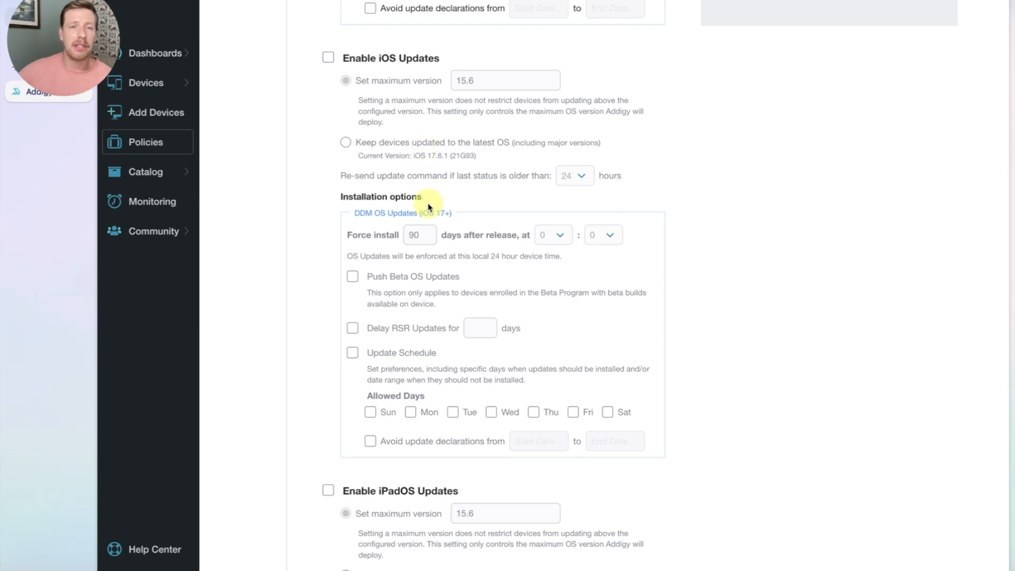
scroll(426, 238, "down", 2)
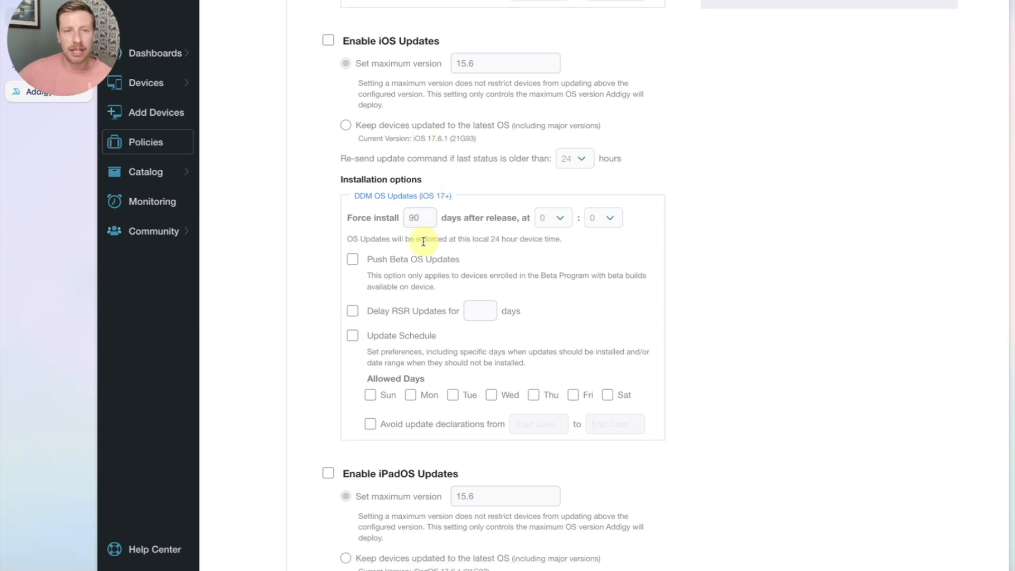
scroll(423, 242, "down", 7)
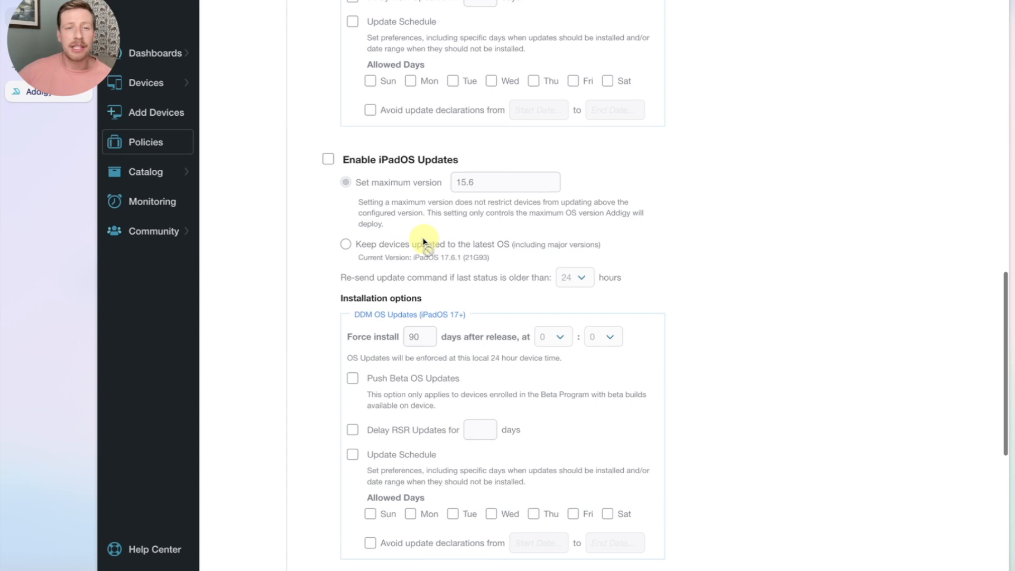
scroll(424, 241, "down", 8)
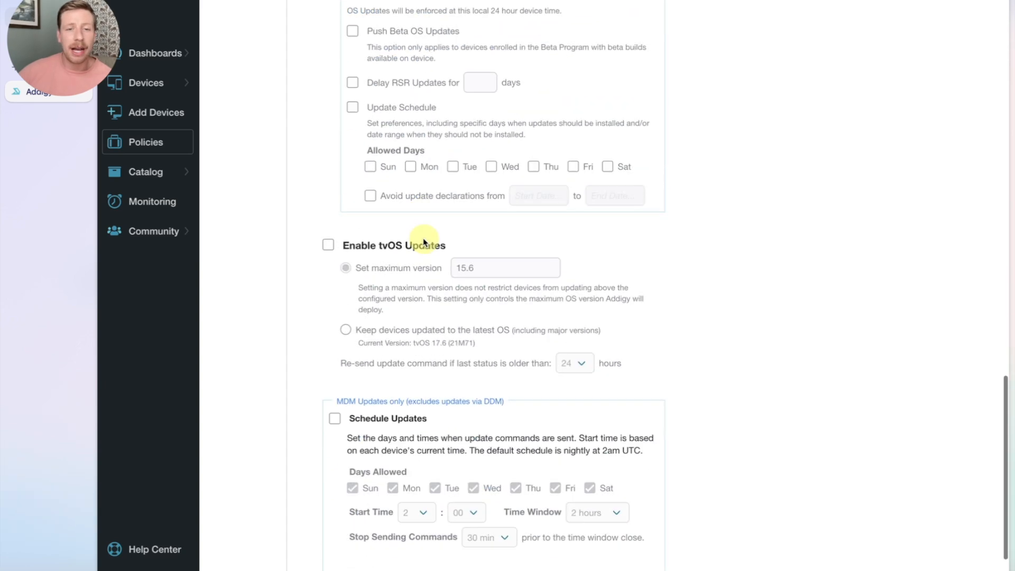